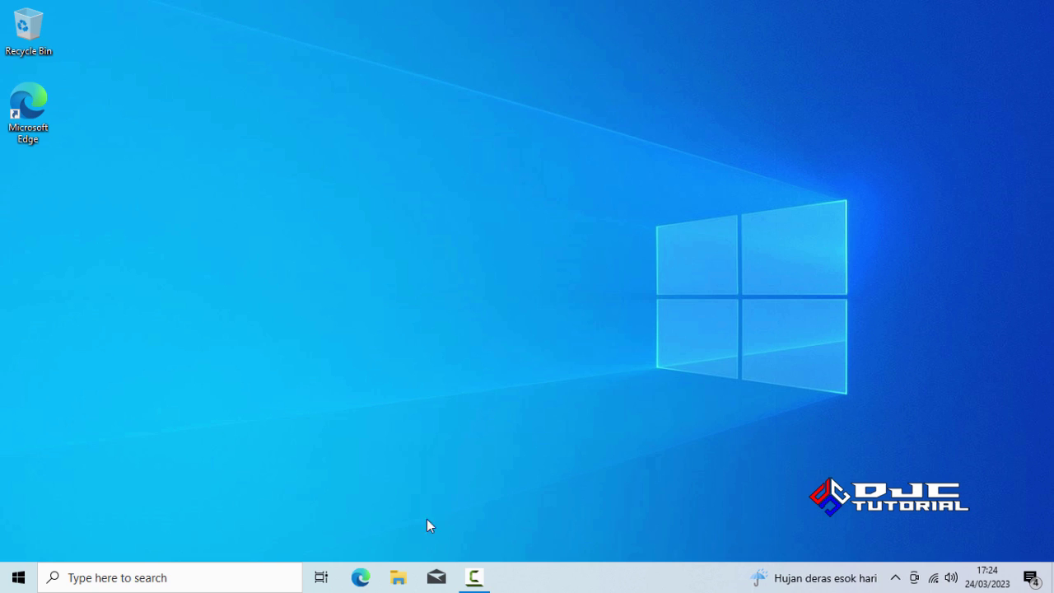
Step: From File Explorer, open This PC's Properties and scroll to the Windows 10 Home Single Language 21H2 specifications
left_click(397, 577)
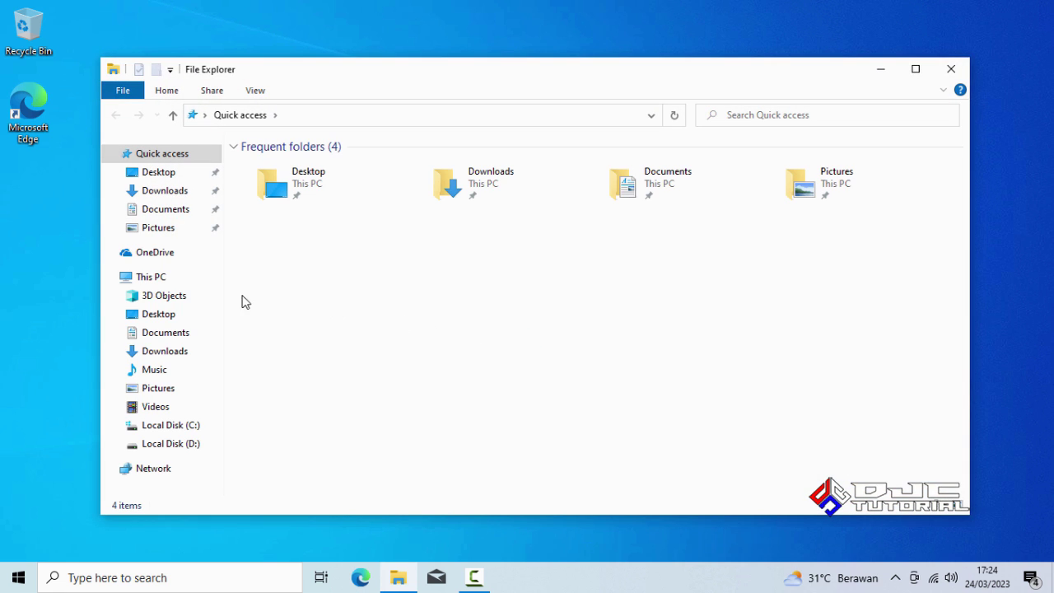
left_click(153, 281)
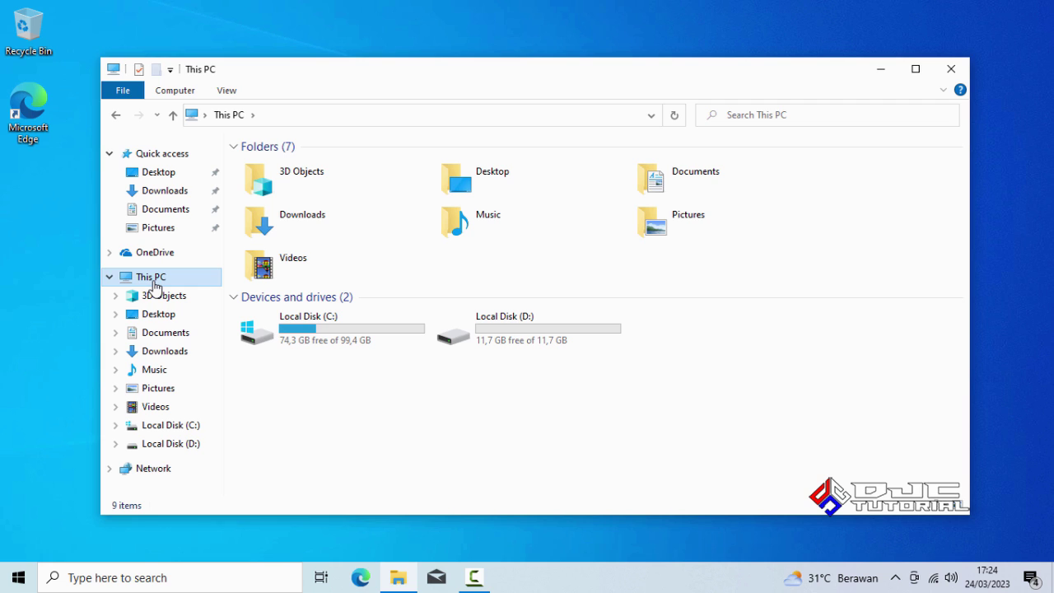
right_click(154, 285)
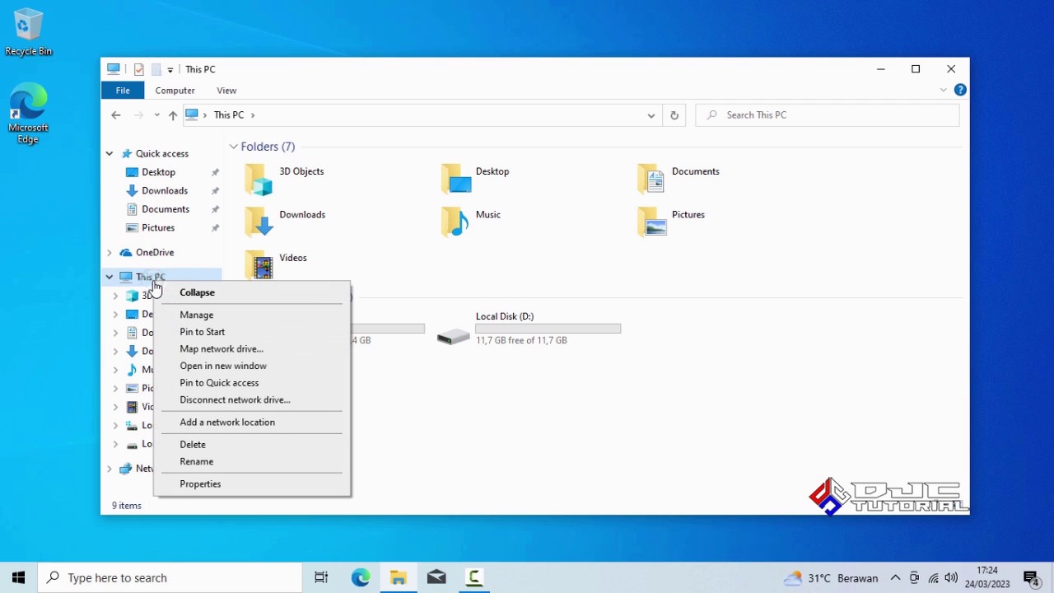
left_click(263, 484)
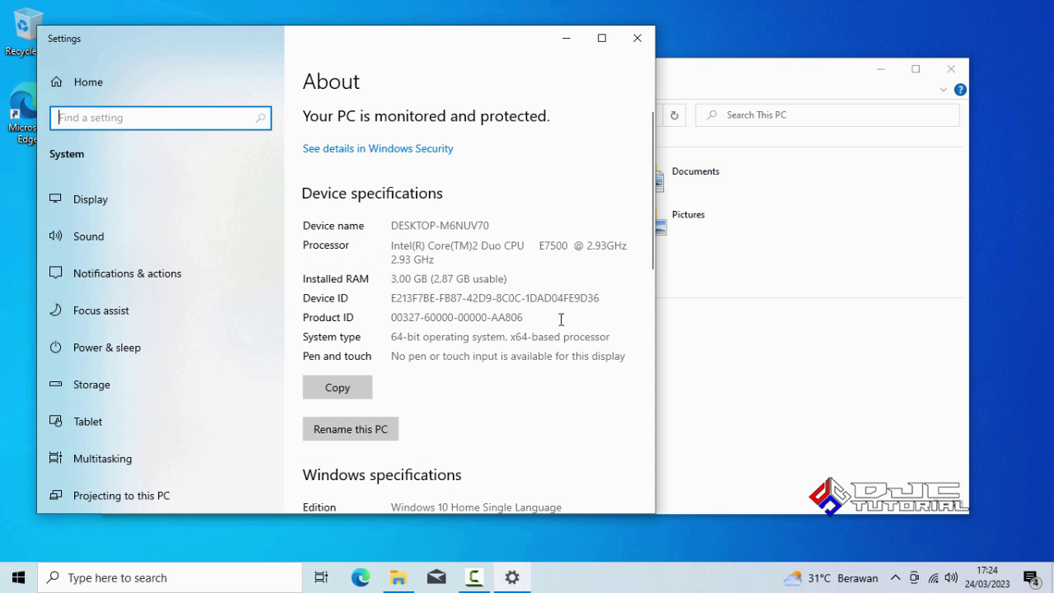
left_click_drag(651, 177, 668, 260)
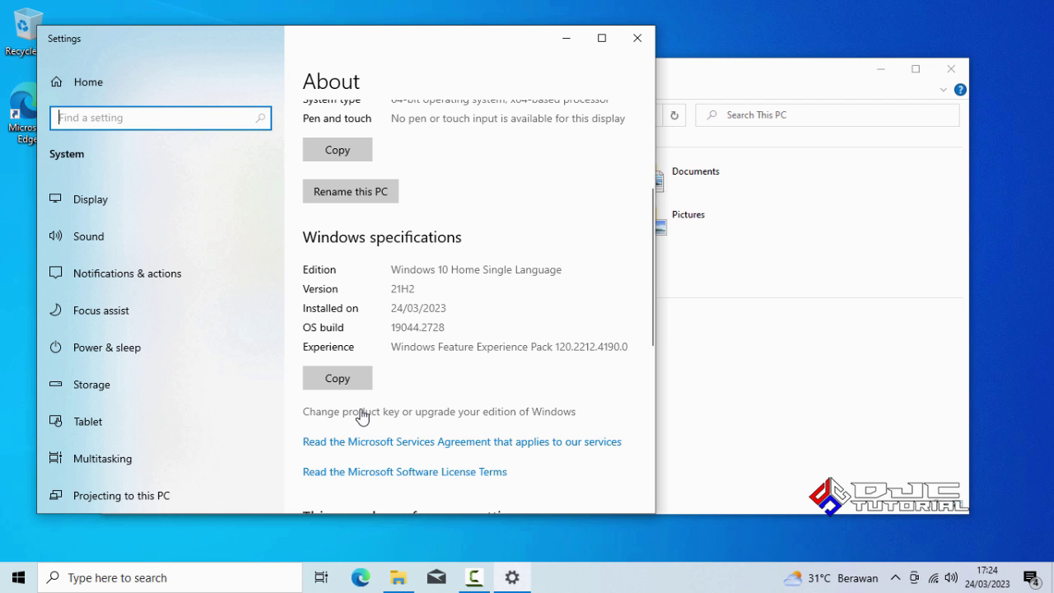
Step: On the Activation page, choose Change product key and enter the Windows product key
left_click(362, 412)
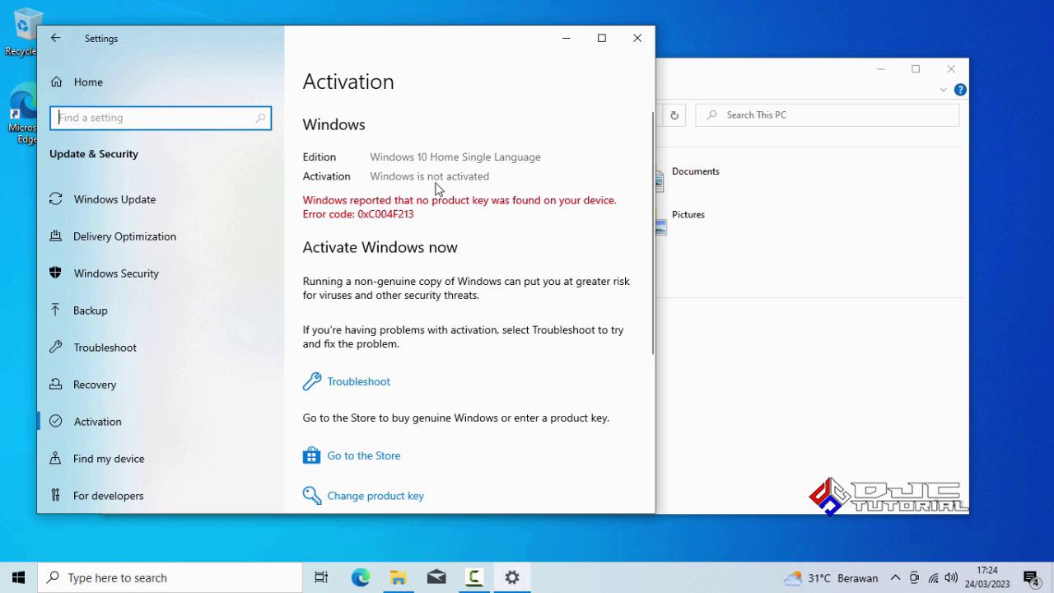
left_click(651, 310)
left_click_drag(651, 310, 653, 342)
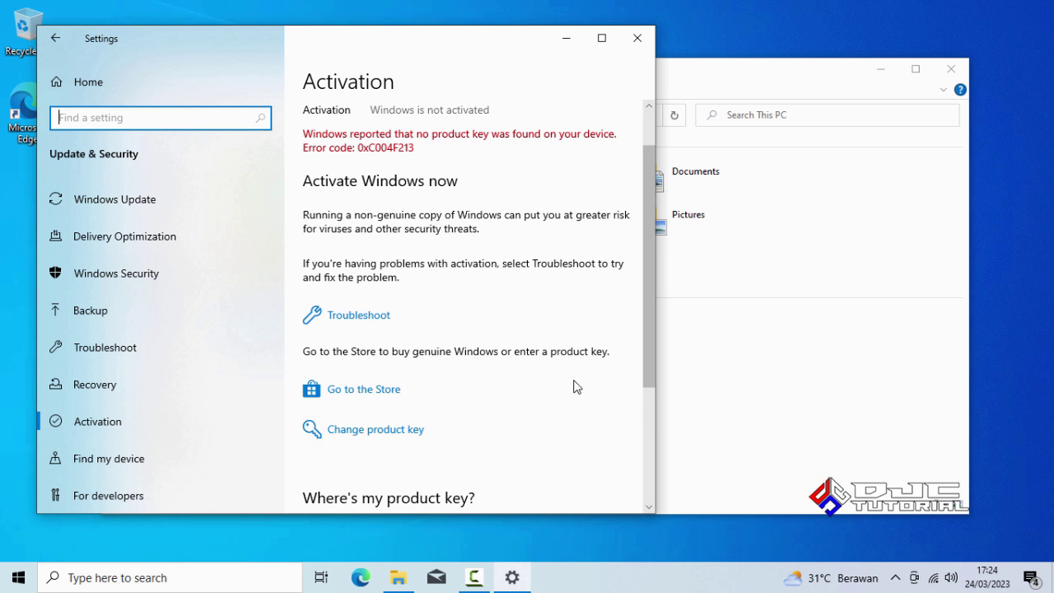
left_click(384, 431)
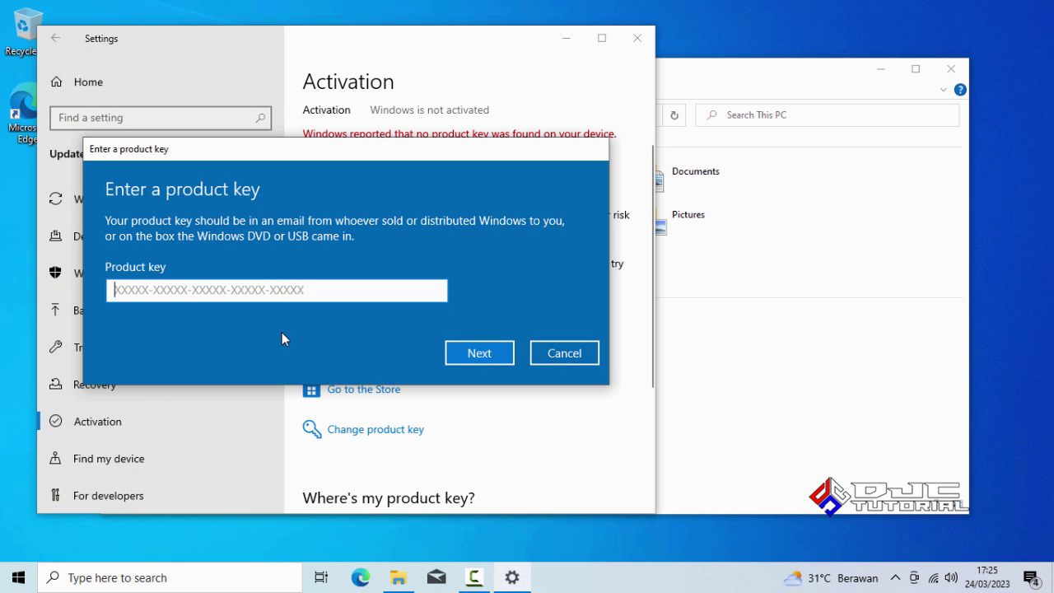
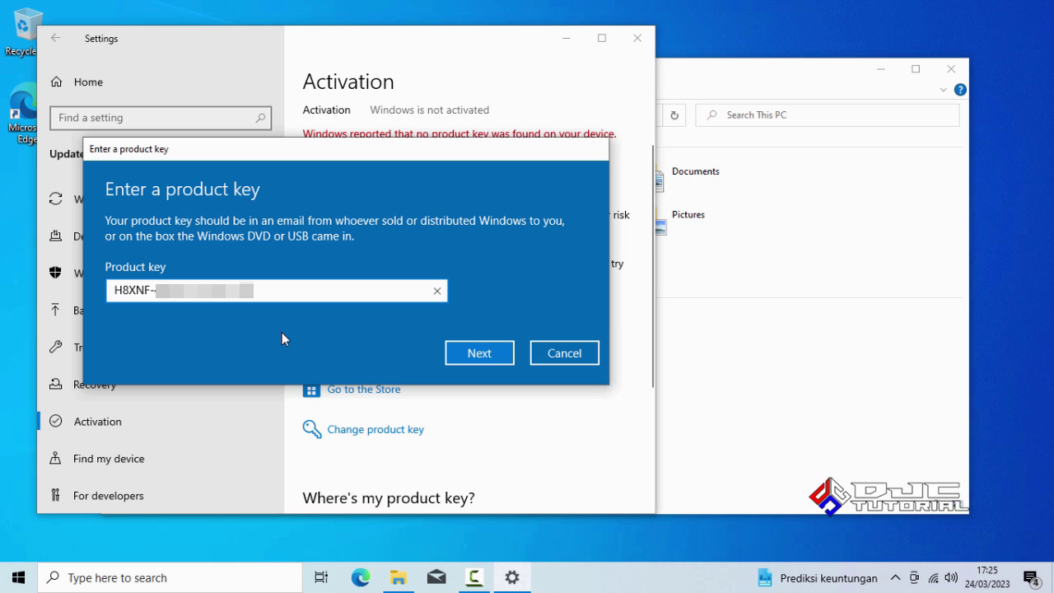
Step: Submit the key and activate Windows, dismiss the digital license confirmation, and close Settings
left_click(471, 354)
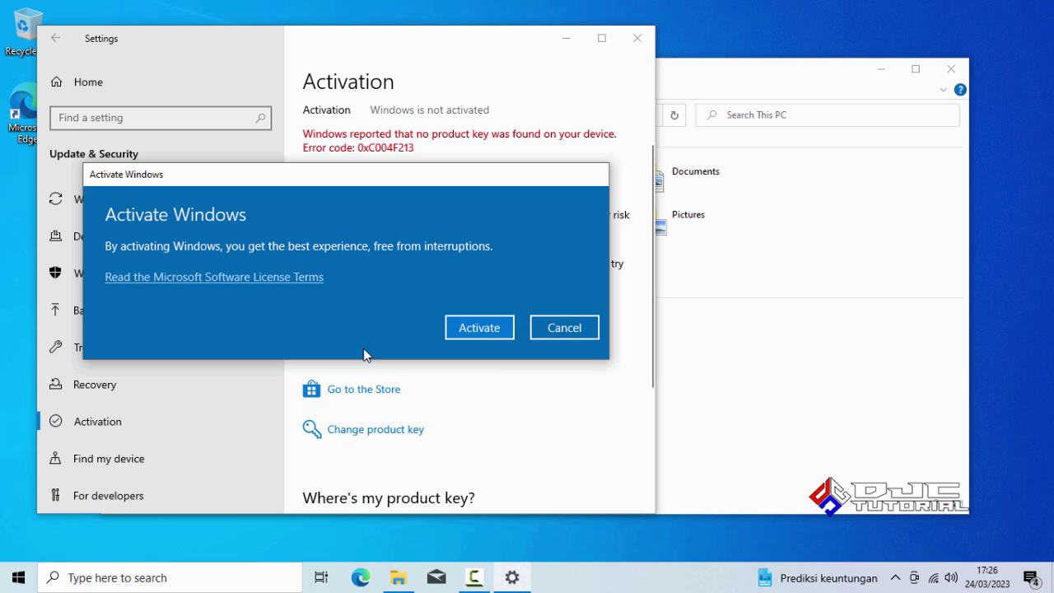
left_click(478, 331)
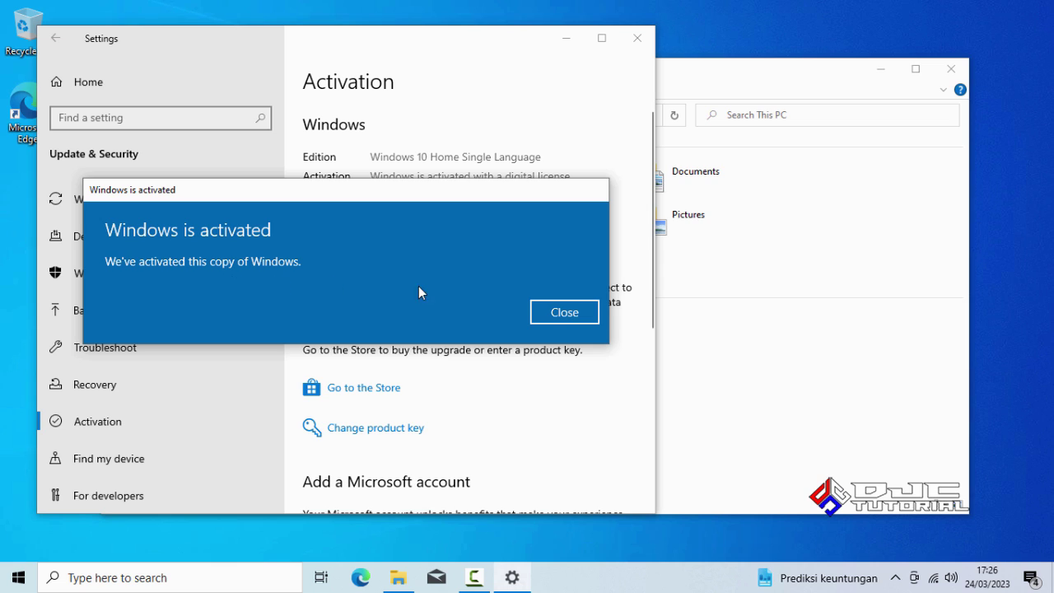
left_click(549, 309)
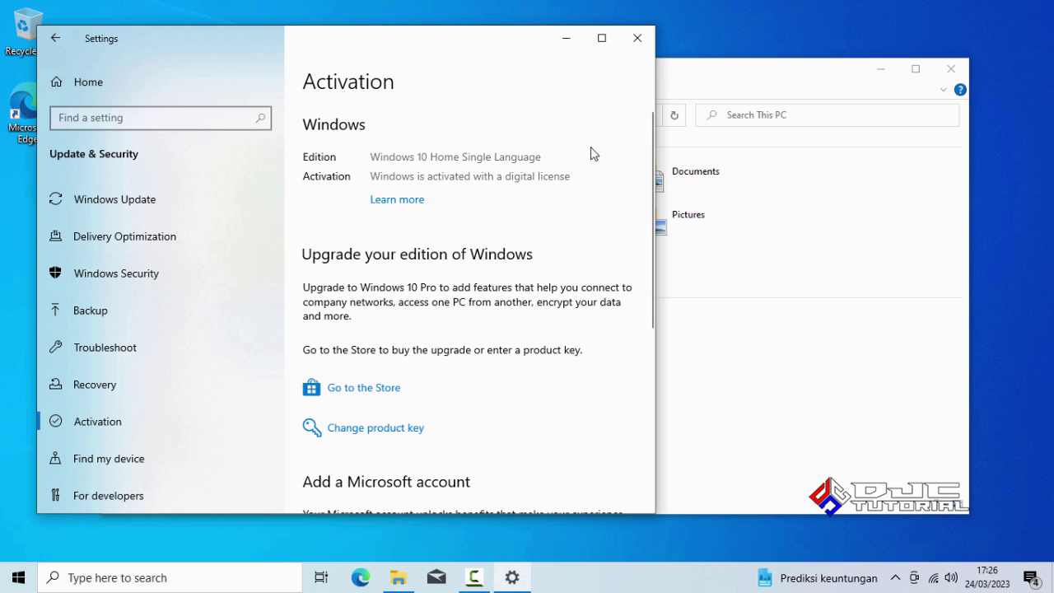
left_click(635, 39)
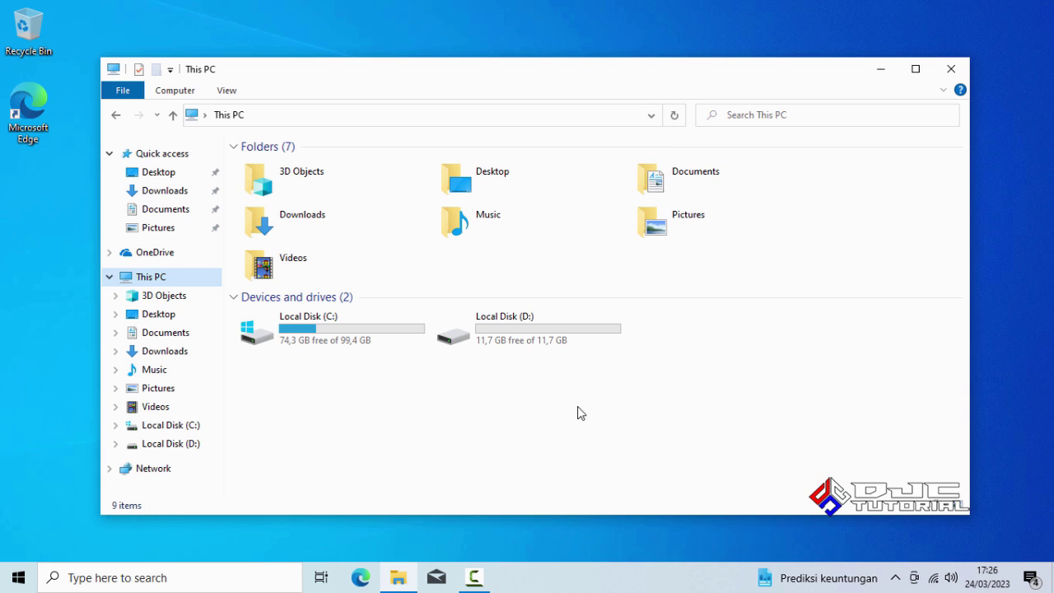
Step: Close File Explorer and run Command Prompt as administrator from a 'cmd' search
left_click(949, 73)
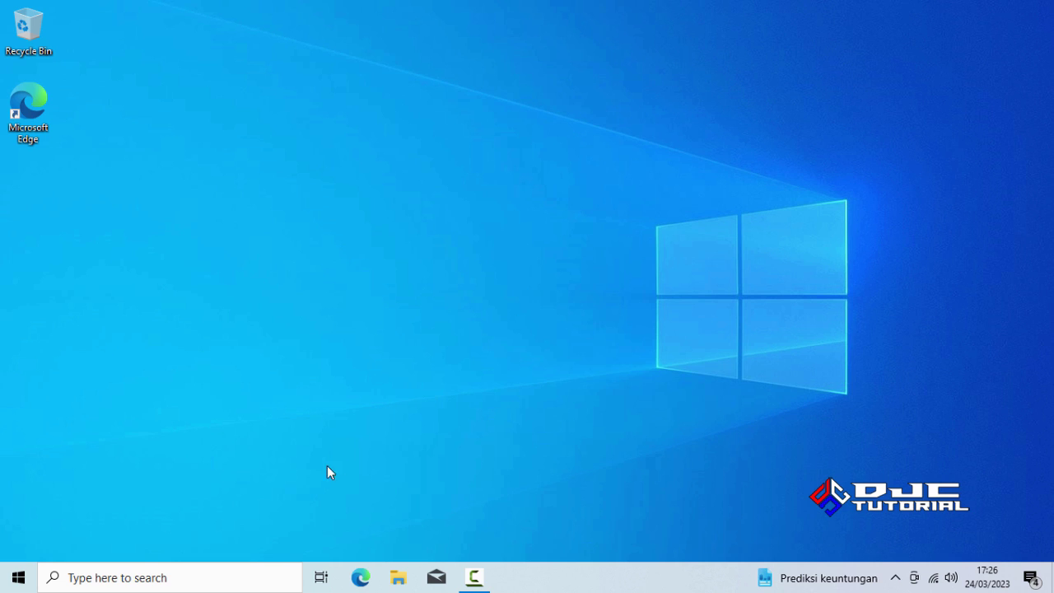
left_click(189, 576)
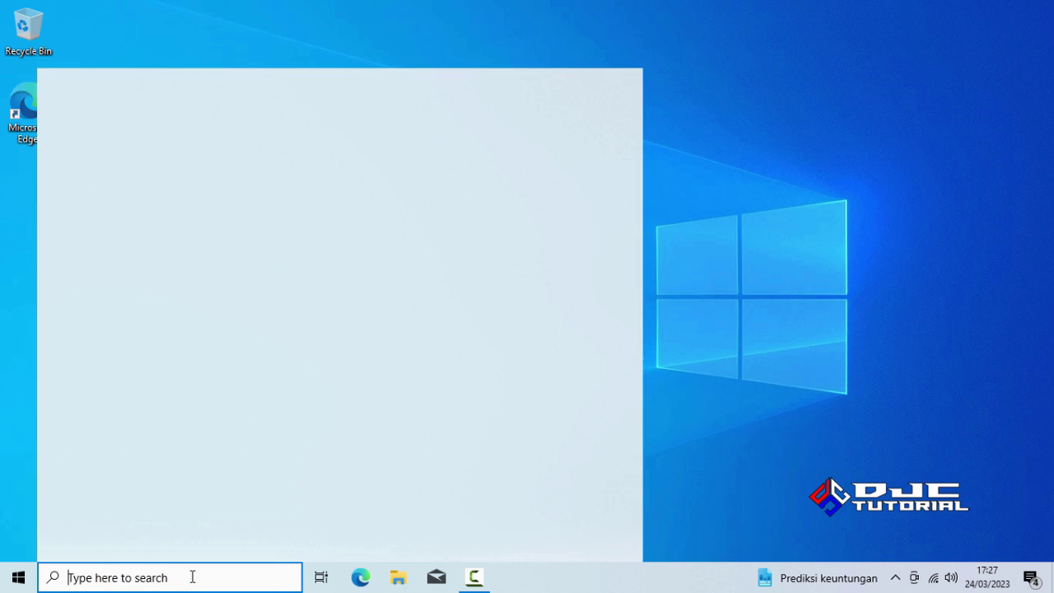
type("cm")
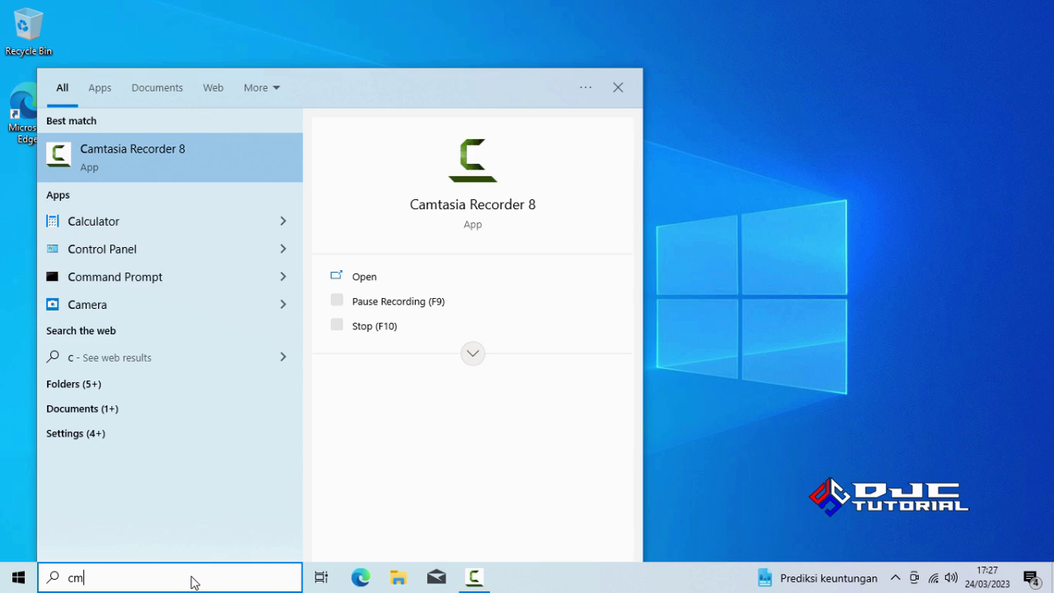
type("d")
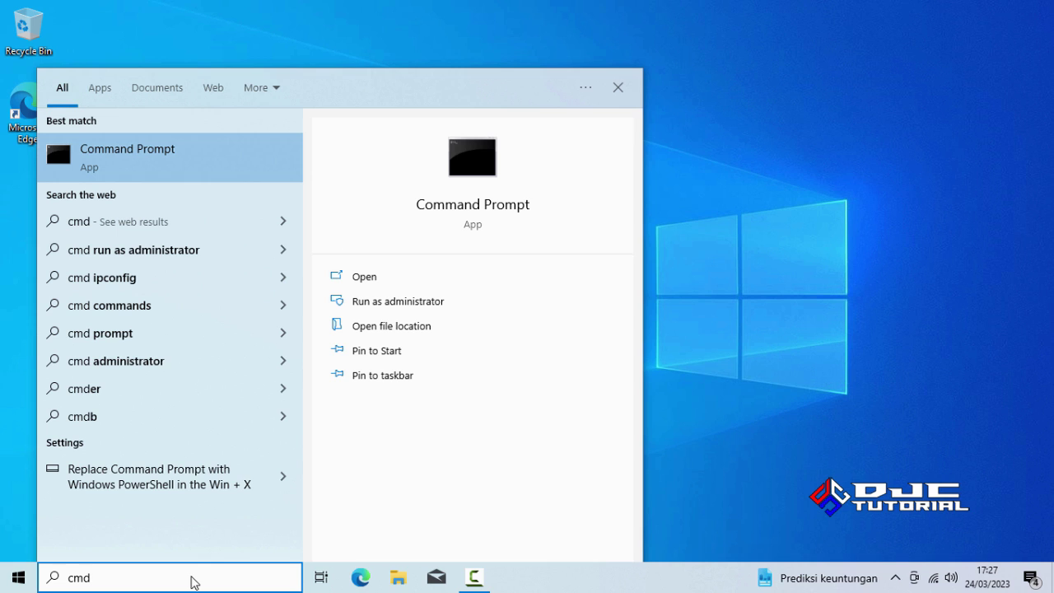
right_click(103, 154)
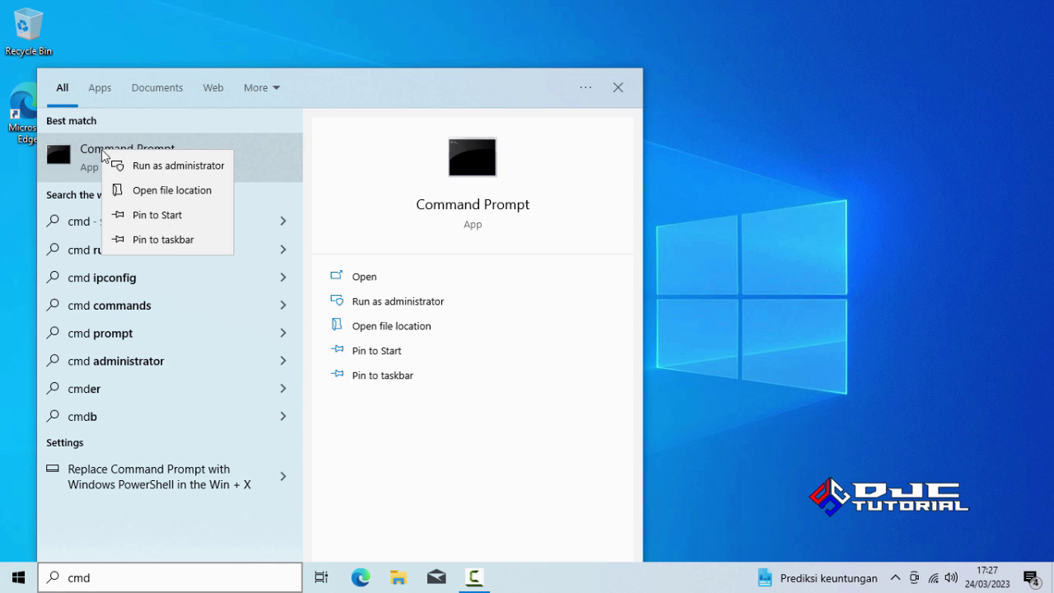
left_click(161, 165)
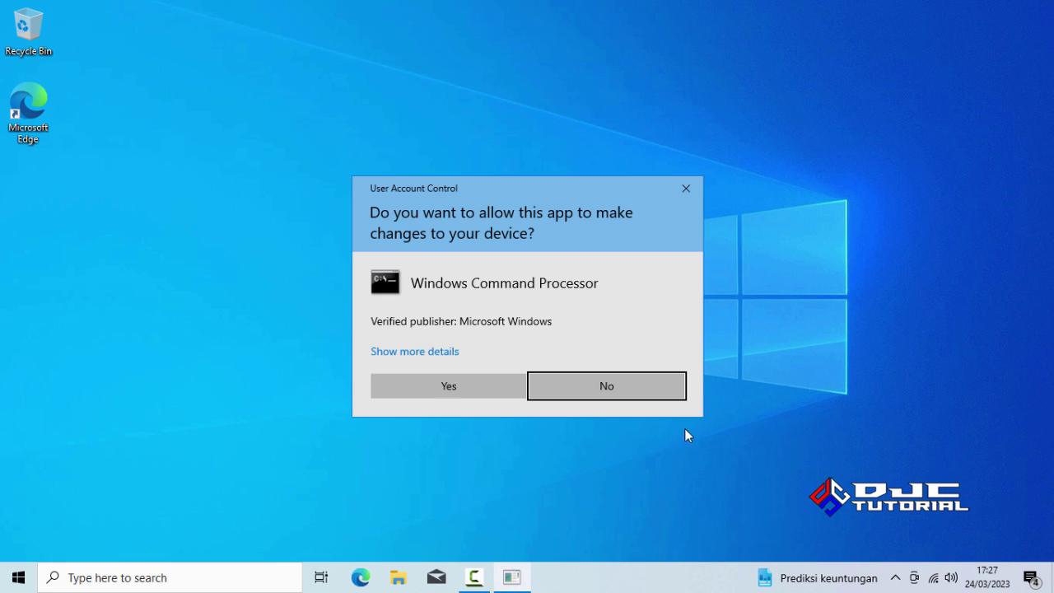
Step: Approve the UAC prompt, run slmgr /xpr to confirm permanent activation, then close Command Prompt
left_click(475, 389)
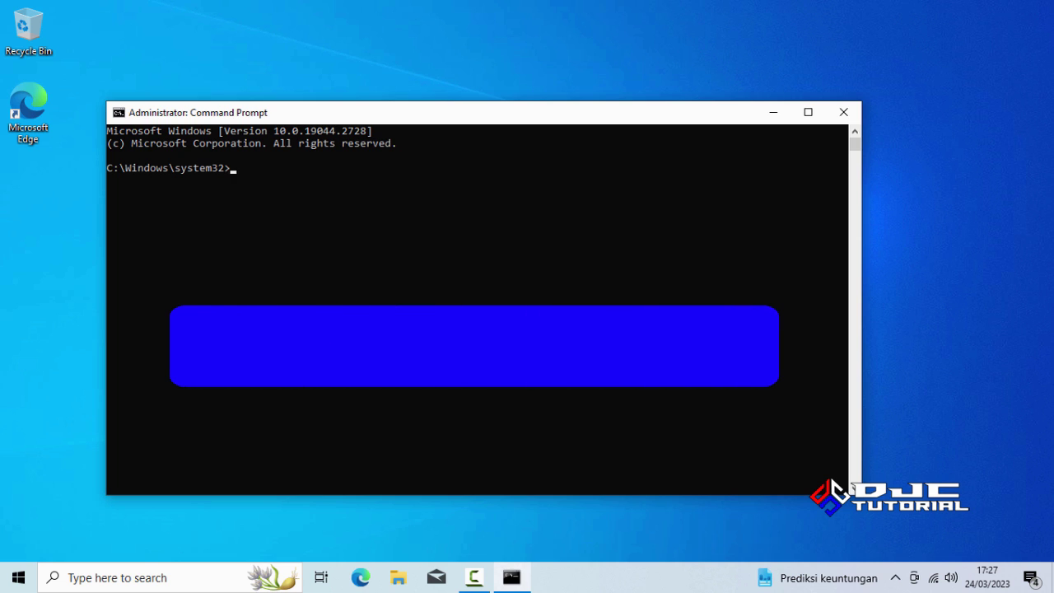
type("s")
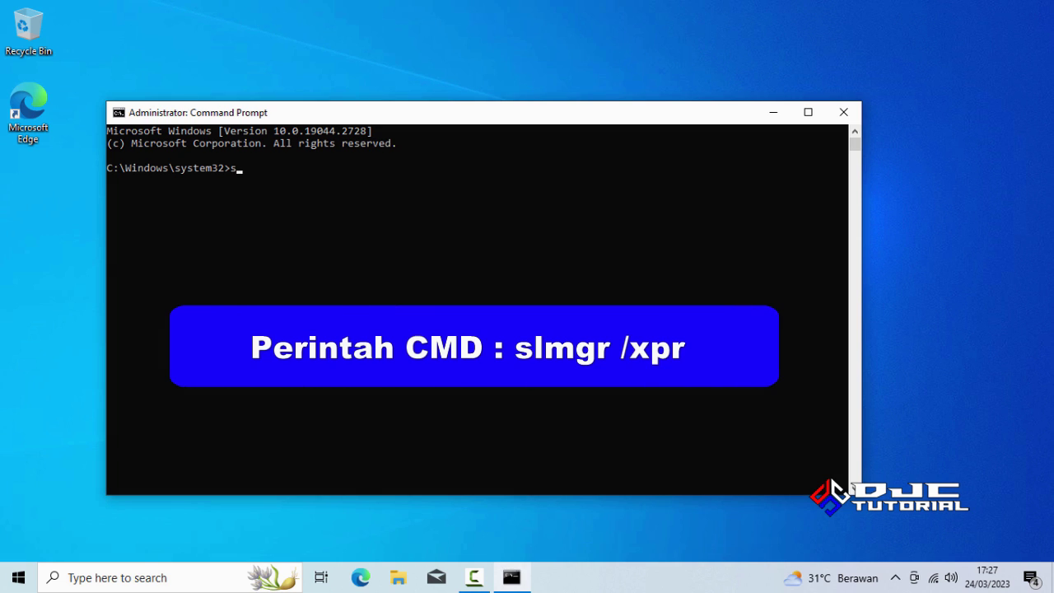
type("lmgr /xpr")
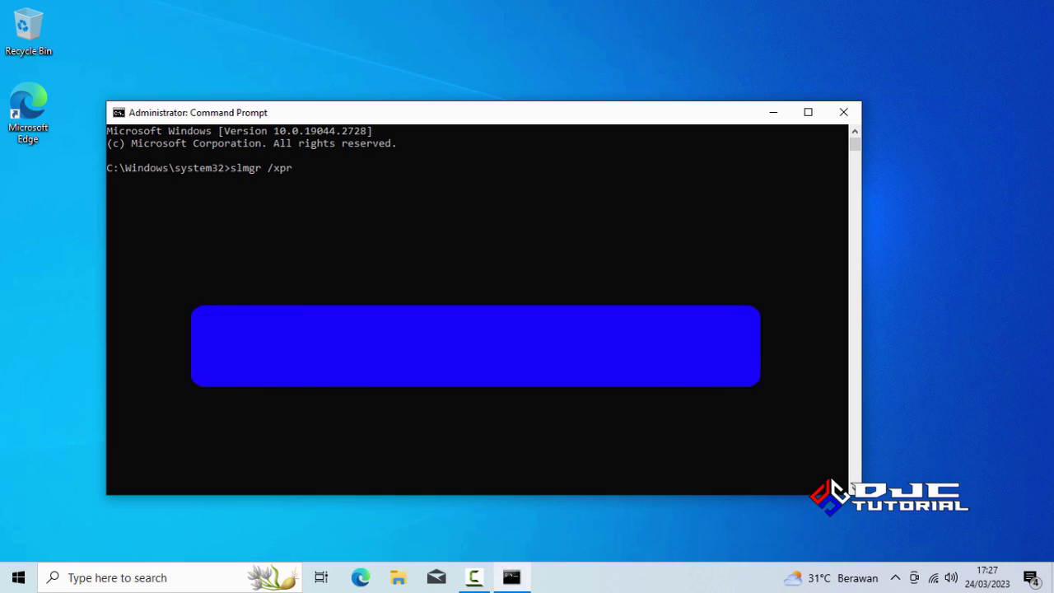
key("Return")
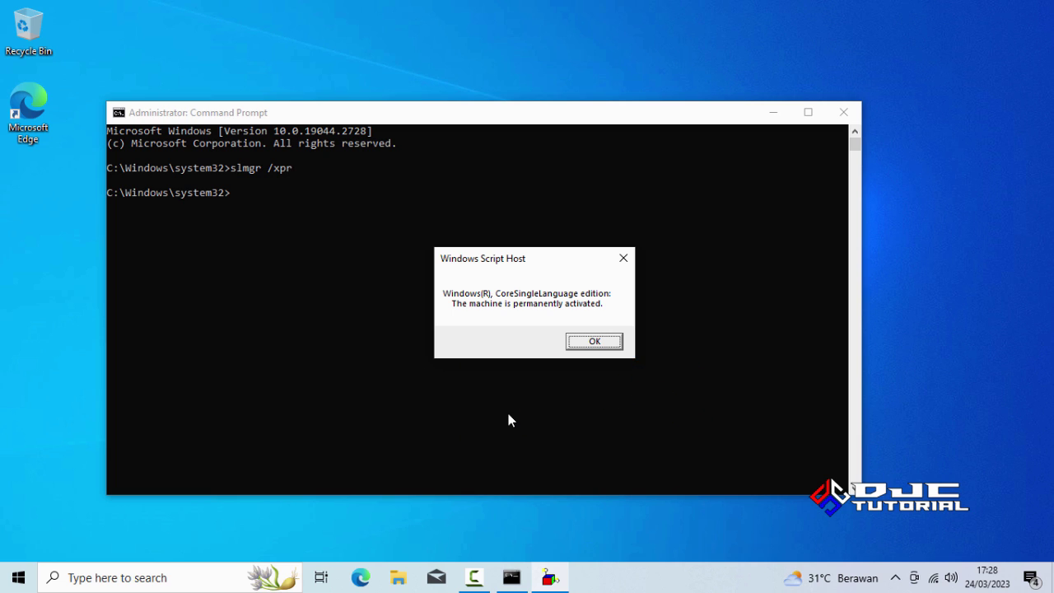
left_click(574, 342)
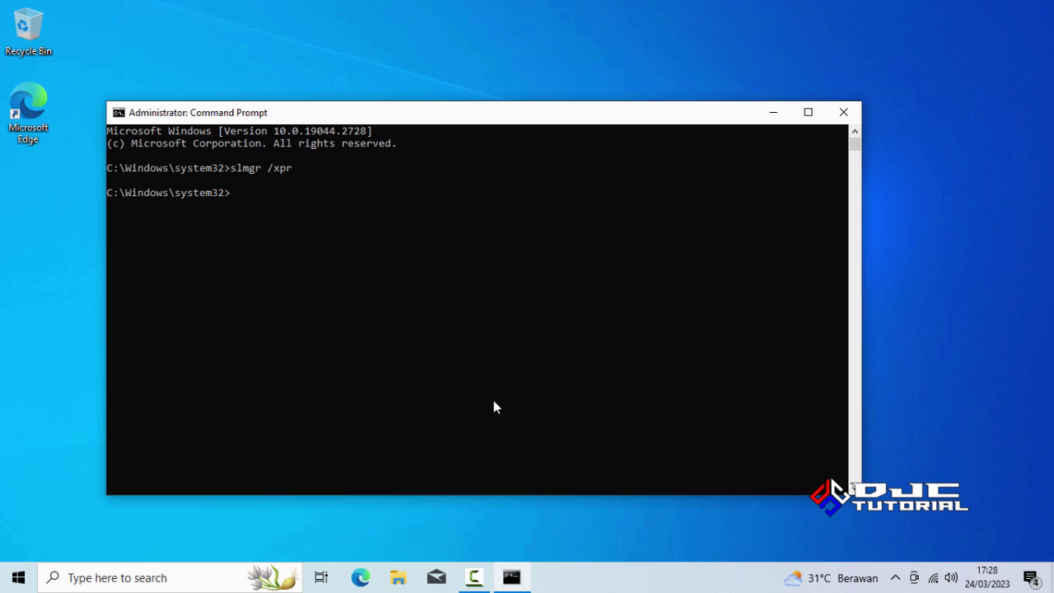
left_click(846, 114)
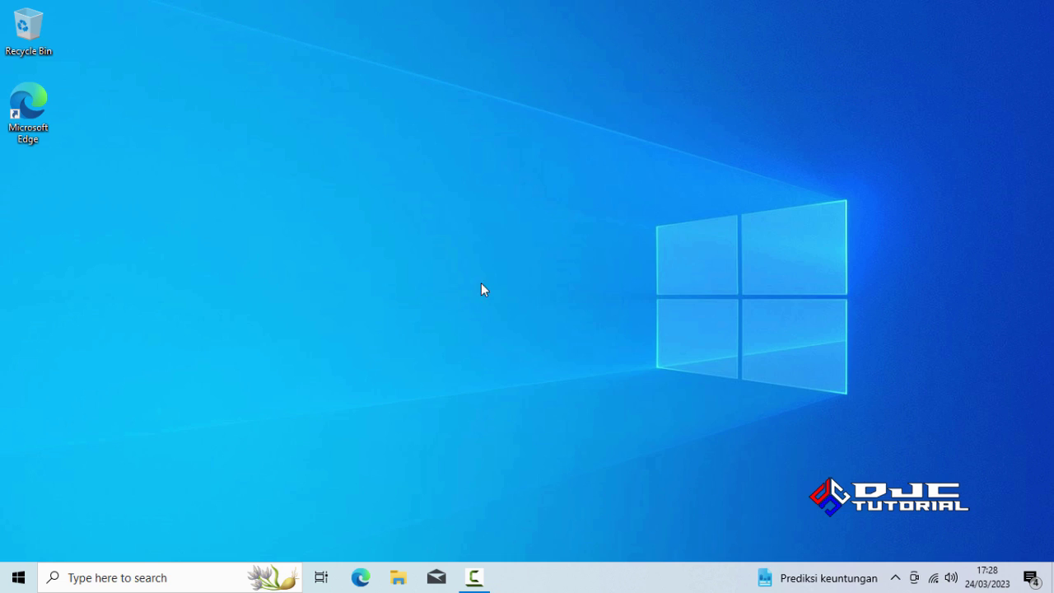